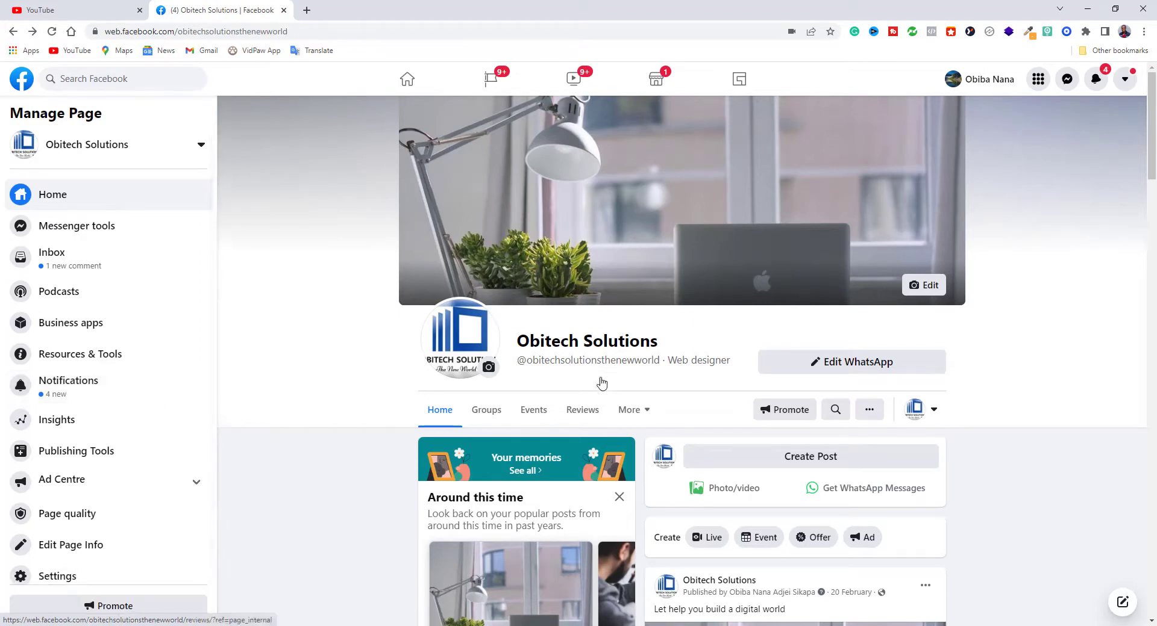
# - Set up a Go live broadcast for the Facebook Page with streaming software as video source, and copy the stream key
pyautogui.scroll(-2, 602, 375)
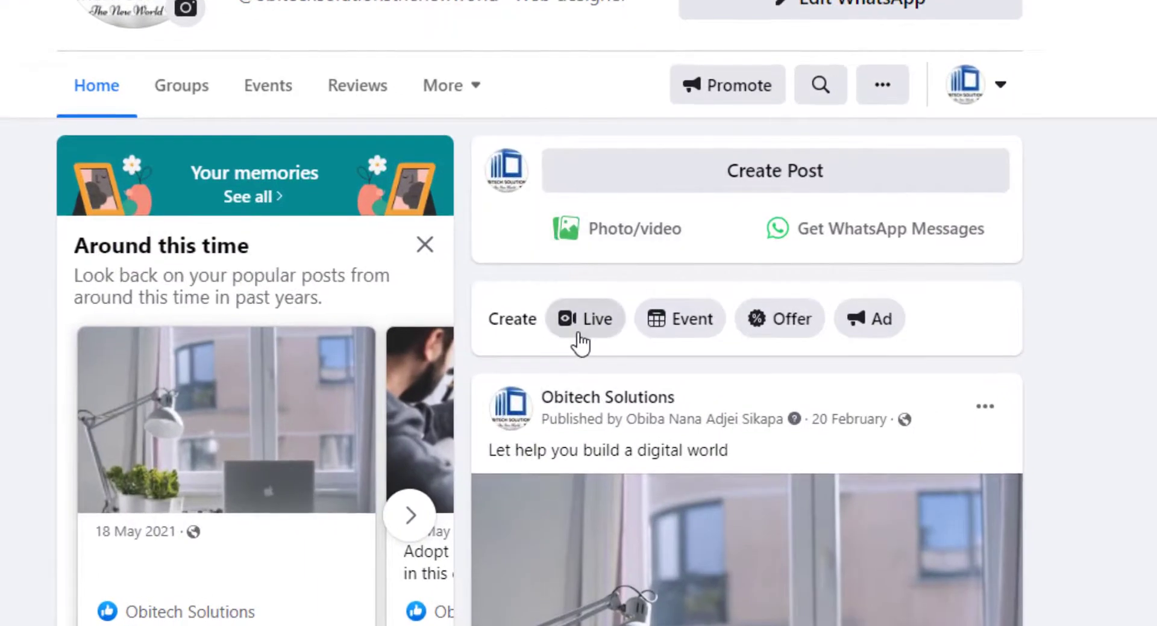
pyautogui.click(580, 343)
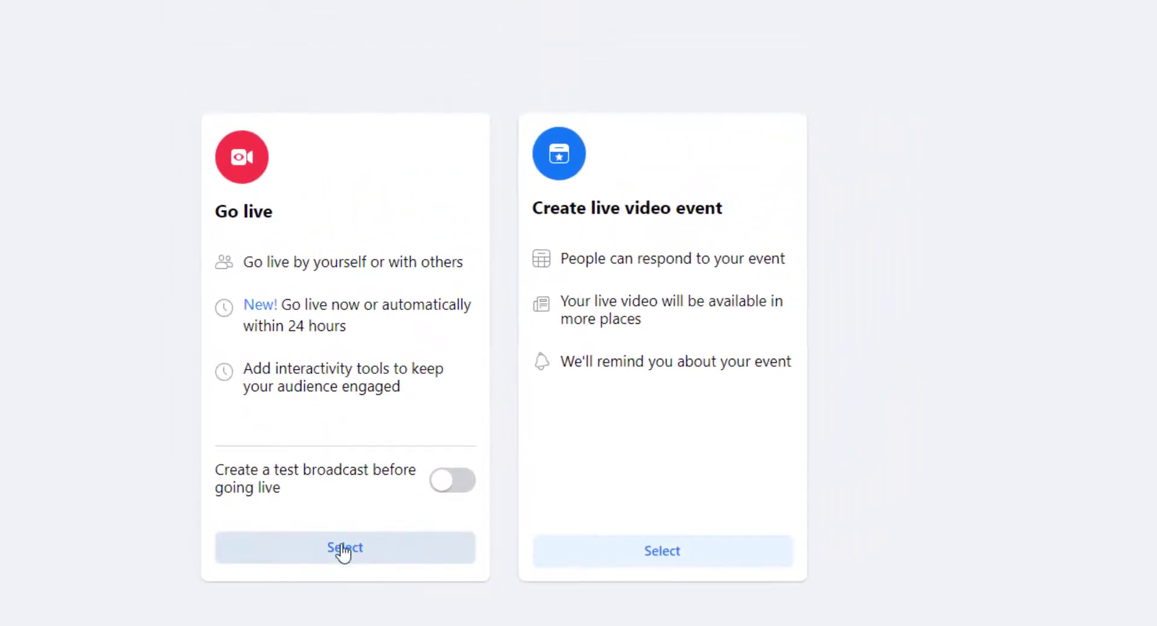
pyautogui.click(349, 553)
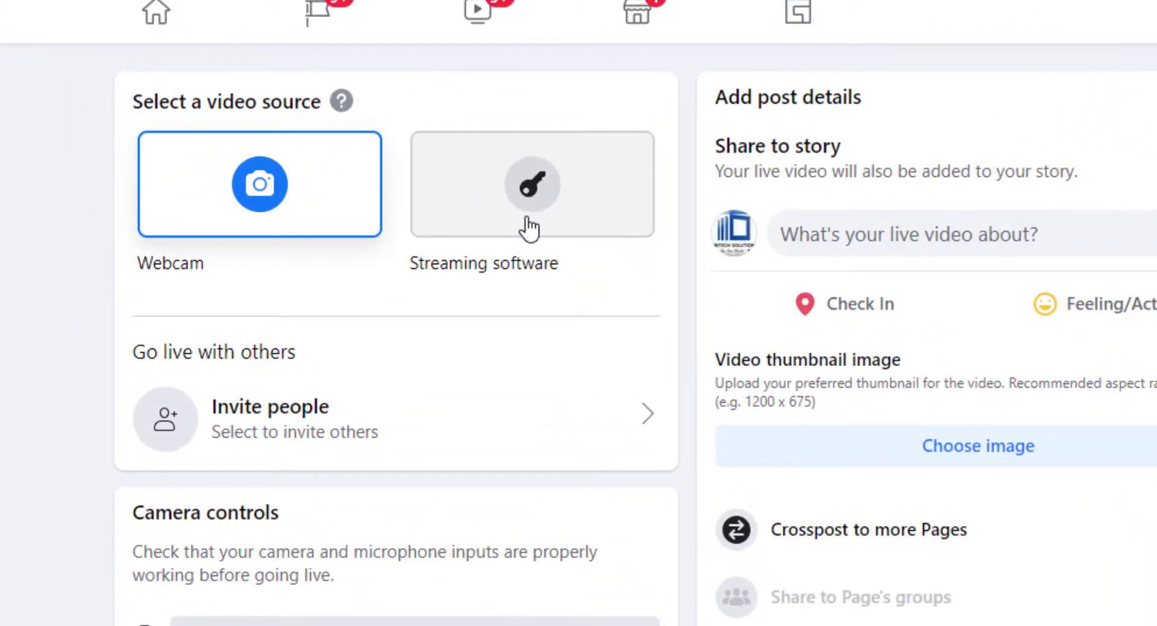
pyautogui.click(530, 228)
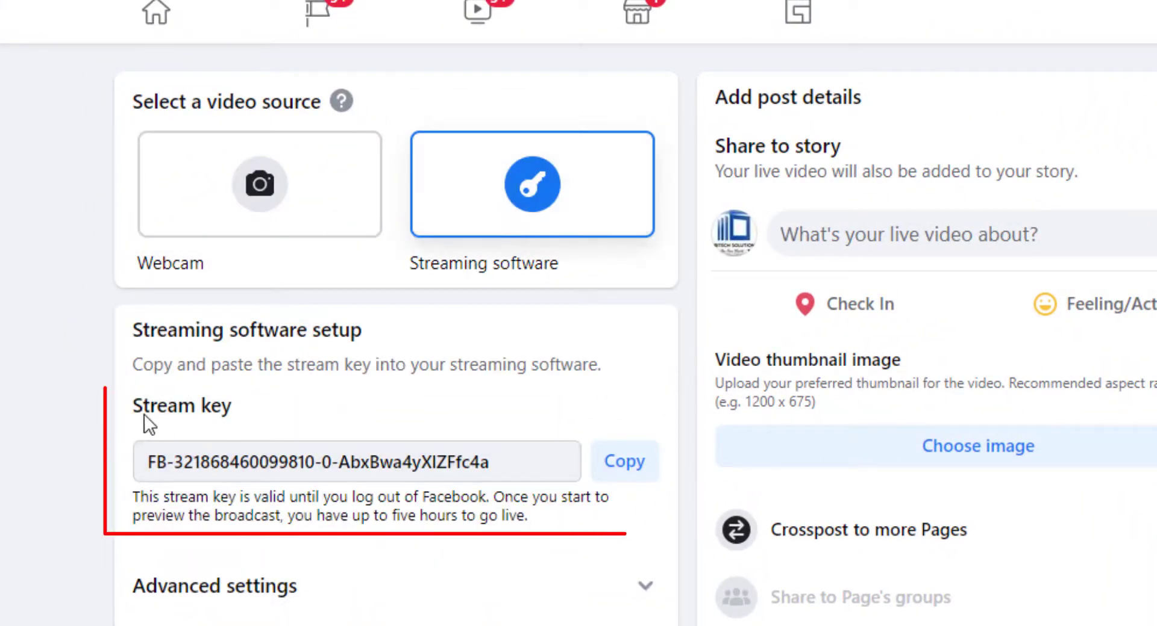
pyautogui.click(636, 480)
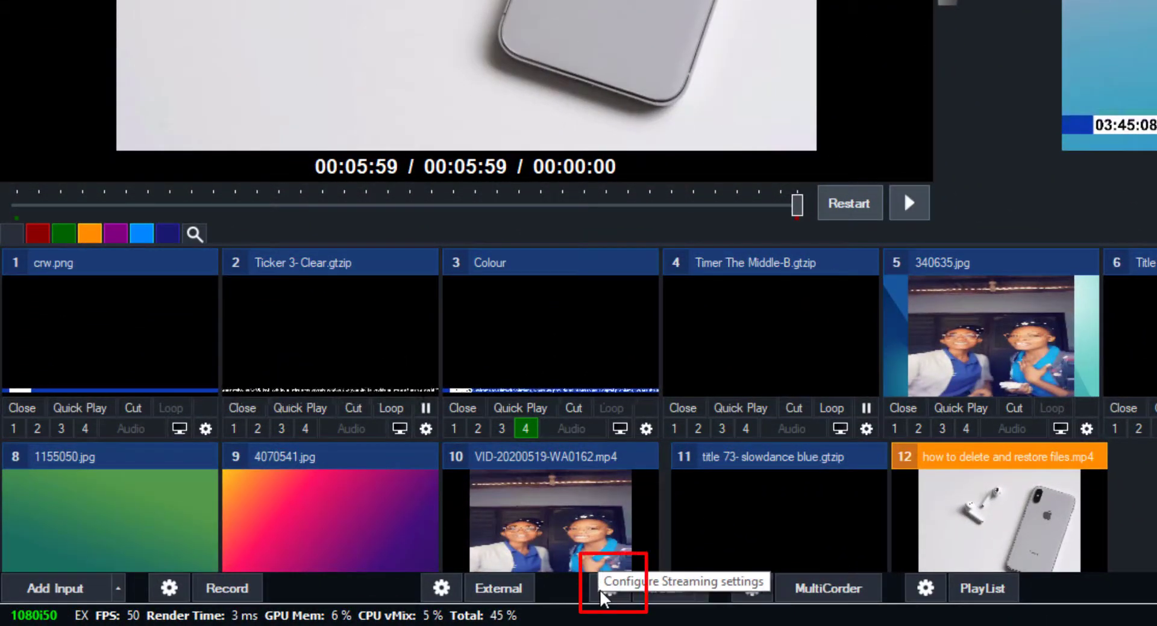
# - In vMix's streaming settings, set stream 1's destination to Custom RTMP Server and paste the Facebook stream key
pyautogui.click(609, 589)
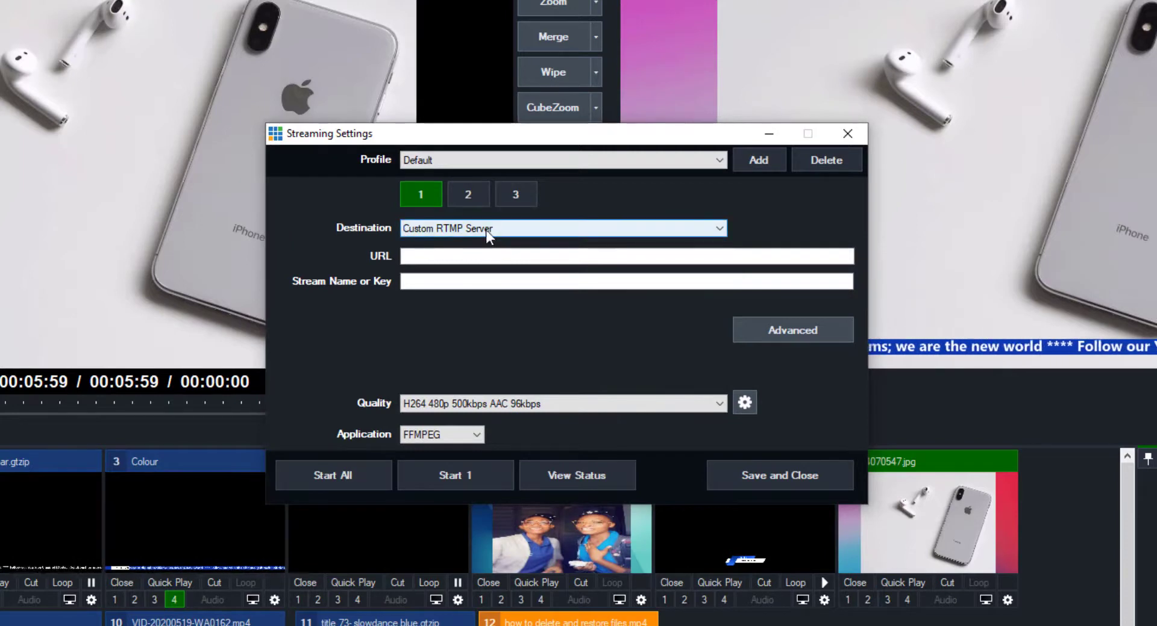
pyautogui.click(485, 230)
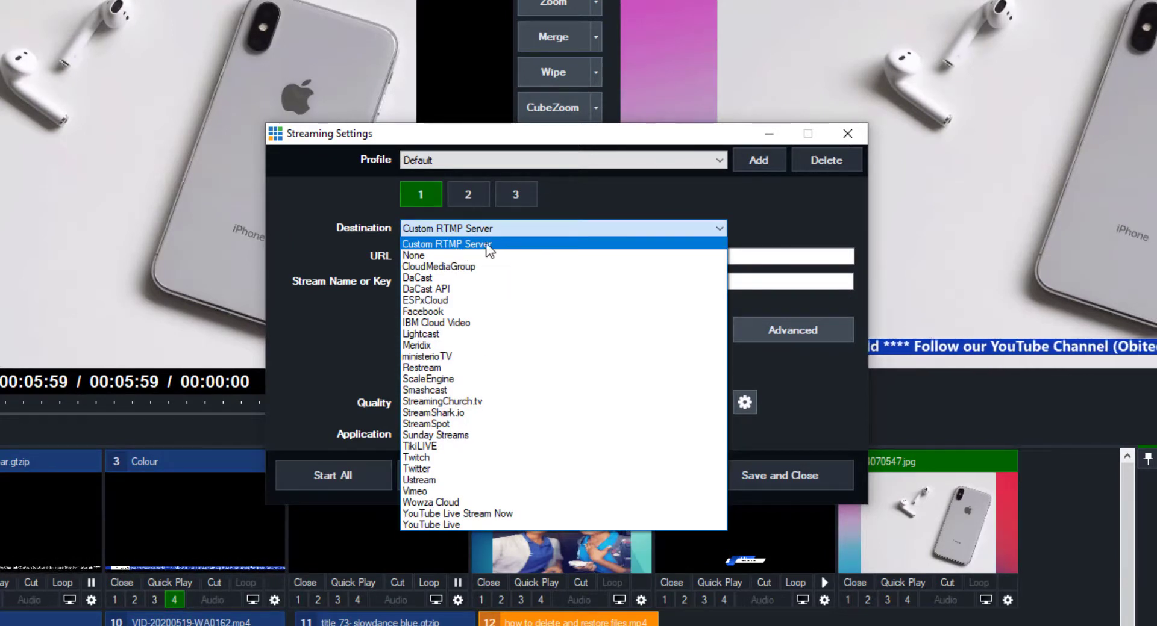
pyautogui.click(487, 245)
pyautogui.click(425, 282)
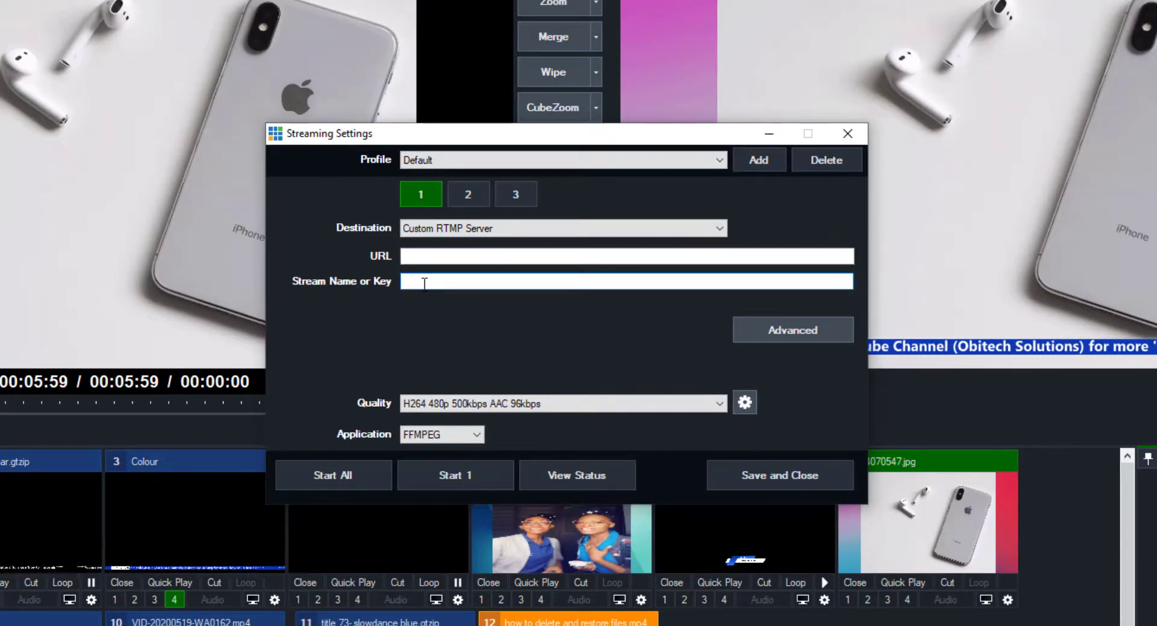
pyautogui.hotkey('ctrl', 'v')
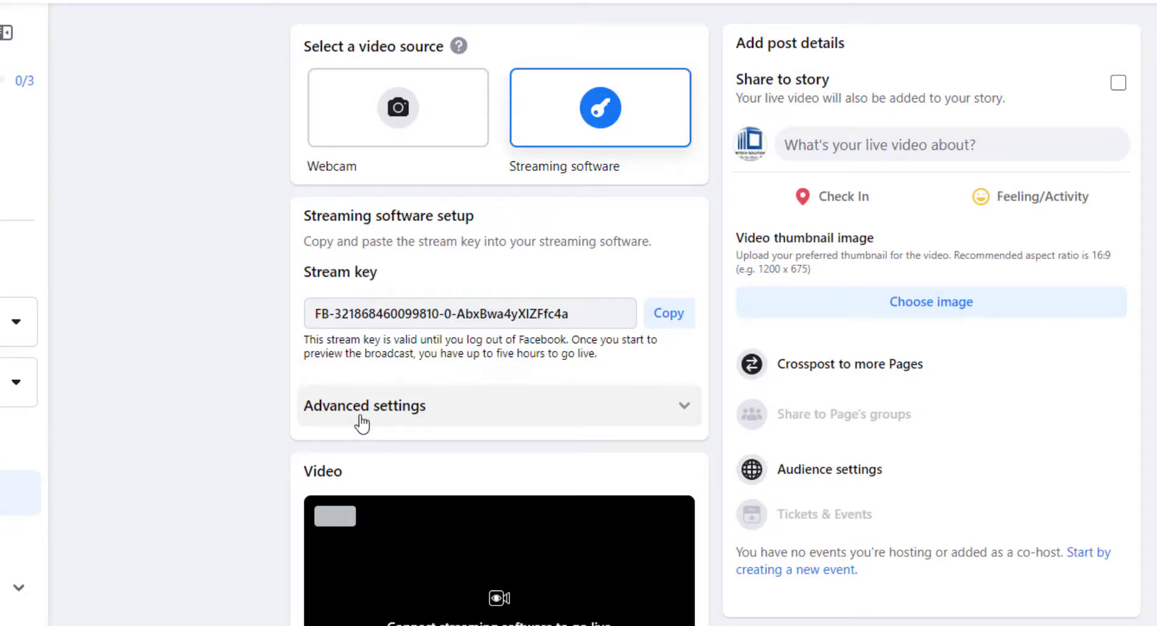
# - Copy the server URL from Facebook's advanced stream settings into the URL field of stream 1 in vMix
pyautogui.click(381, 407)
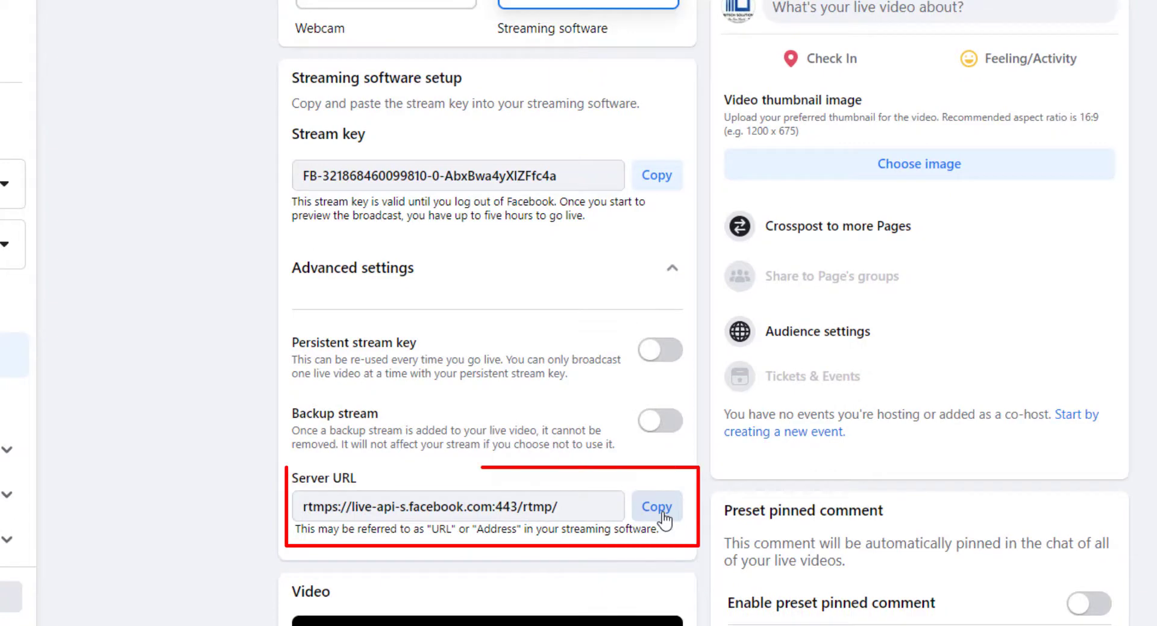
pyautogui.click(656, 509)
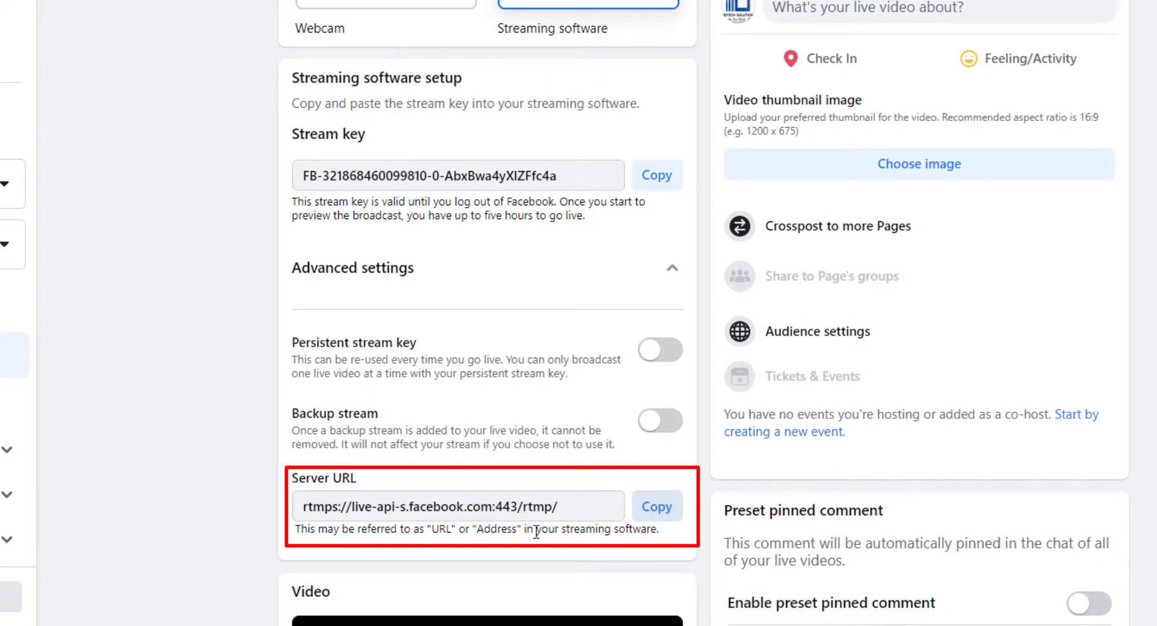
pyautogui.click(451, 598)
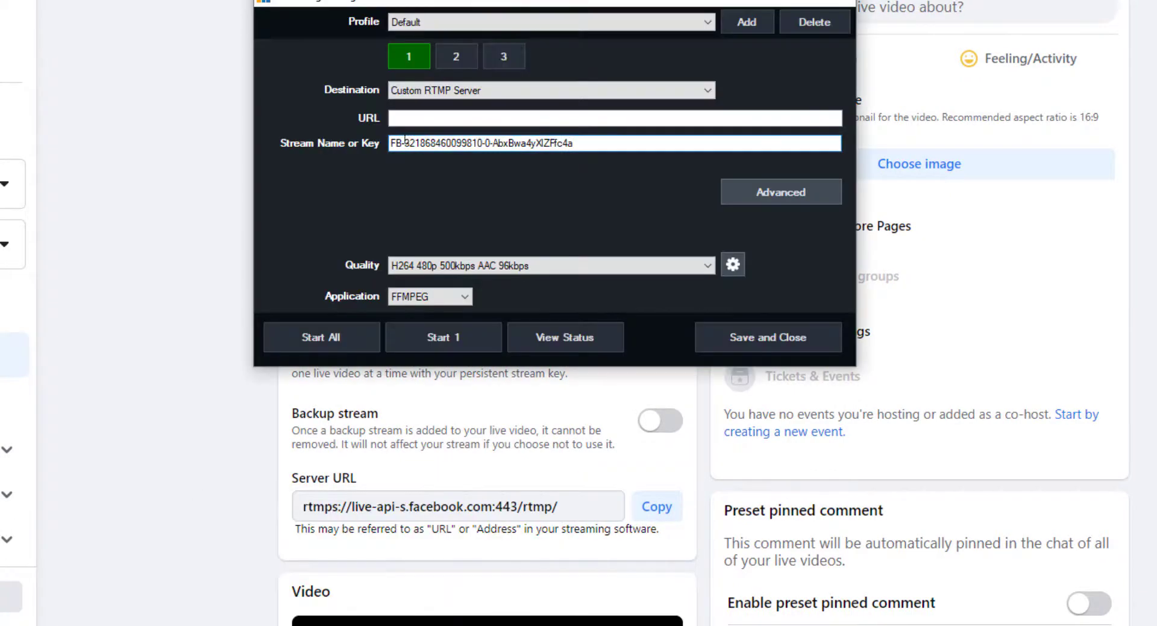
pyautogui.click(405, 118)
pyautogui.hotkey('ctrl', 'v')
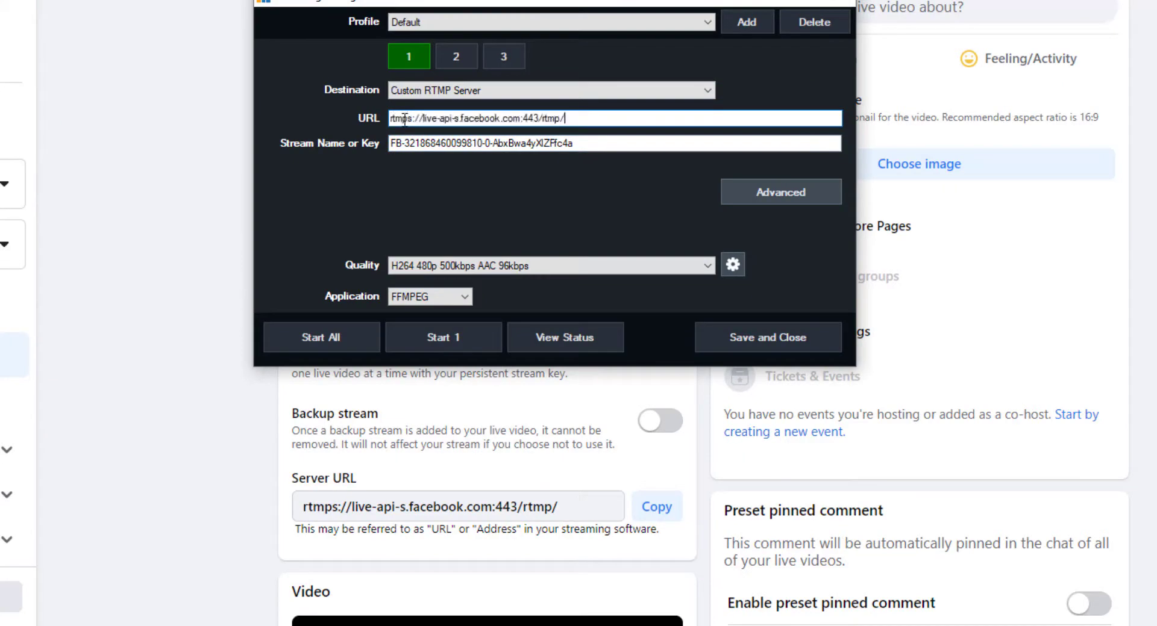
# - Back in Facebook, open the live video's post details and enter the title "How to recover lost data"
pyautogui.click(865, 21)
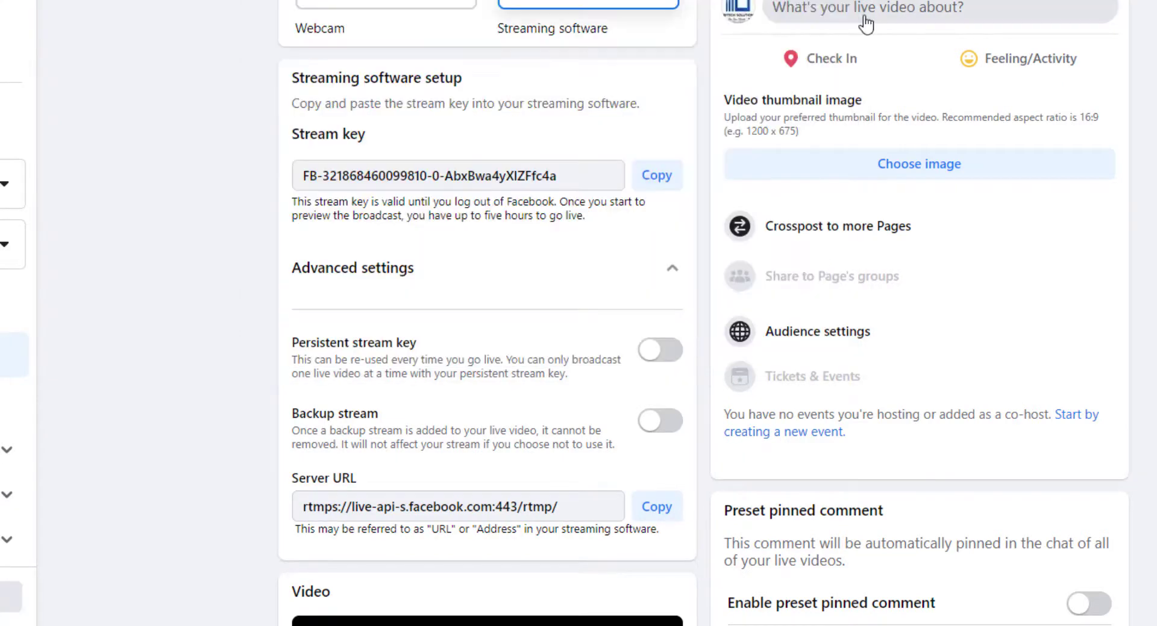
pyautogui.scroll(3, 838, 120)
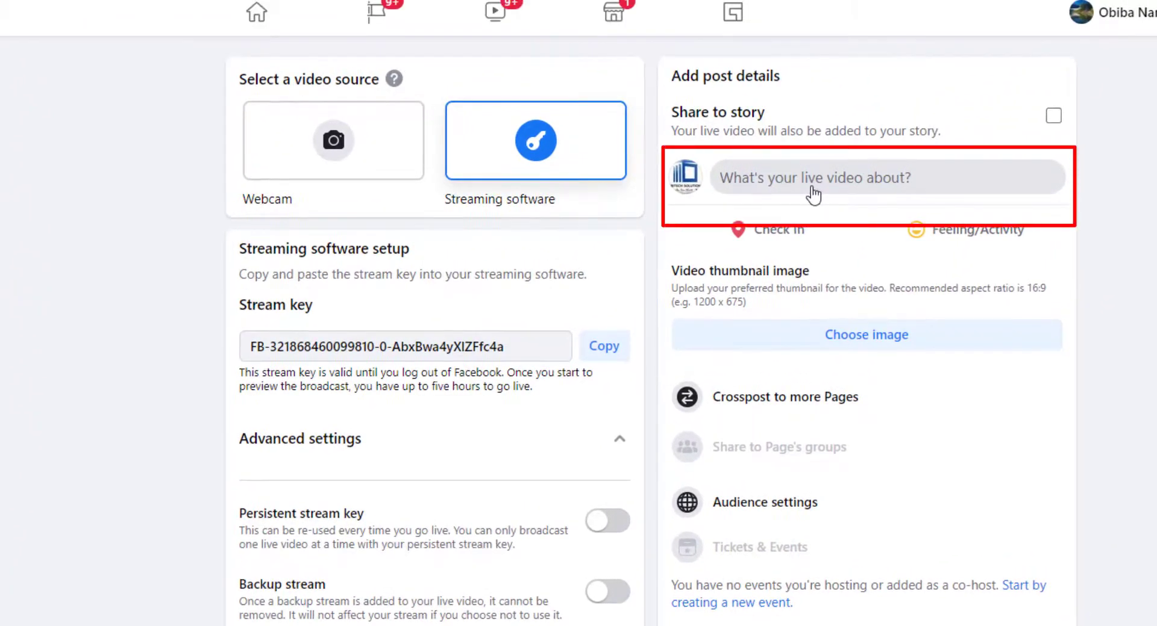
pyautogui.click(813, 182)
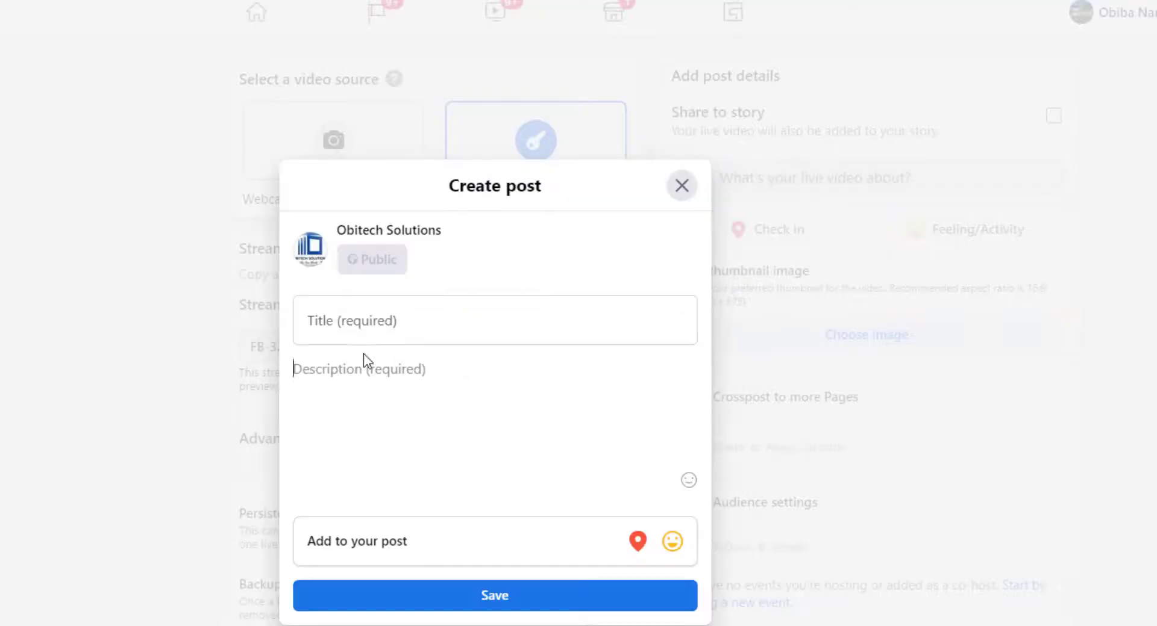
pyautogui.click(365, 337)
pyautogui.write('H')
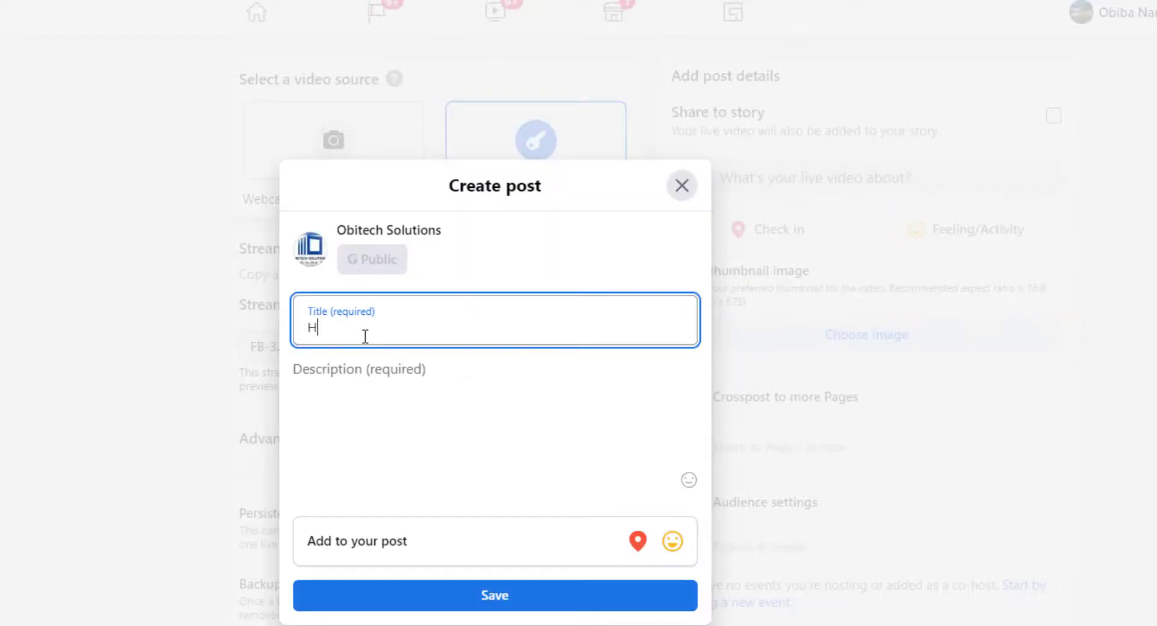
pyautogui.write('ow to recover lost ')
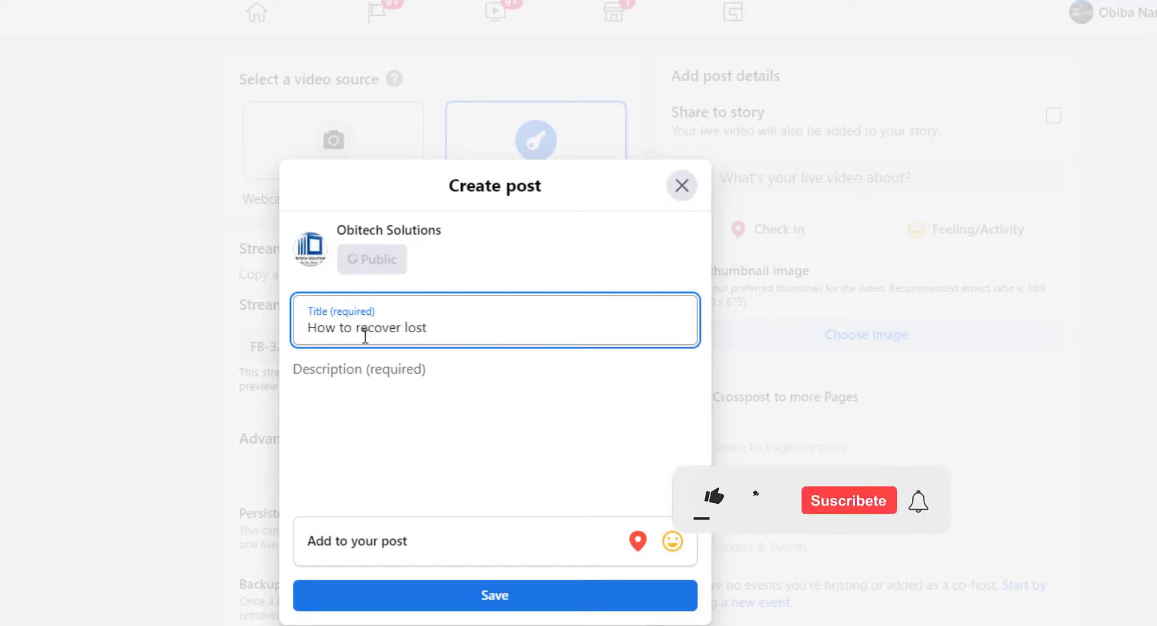
pyautogui.write('data')
# - Reuse the title text "How to recover lost data" as the post description and save the post details
pyautogui.click(357, 418)
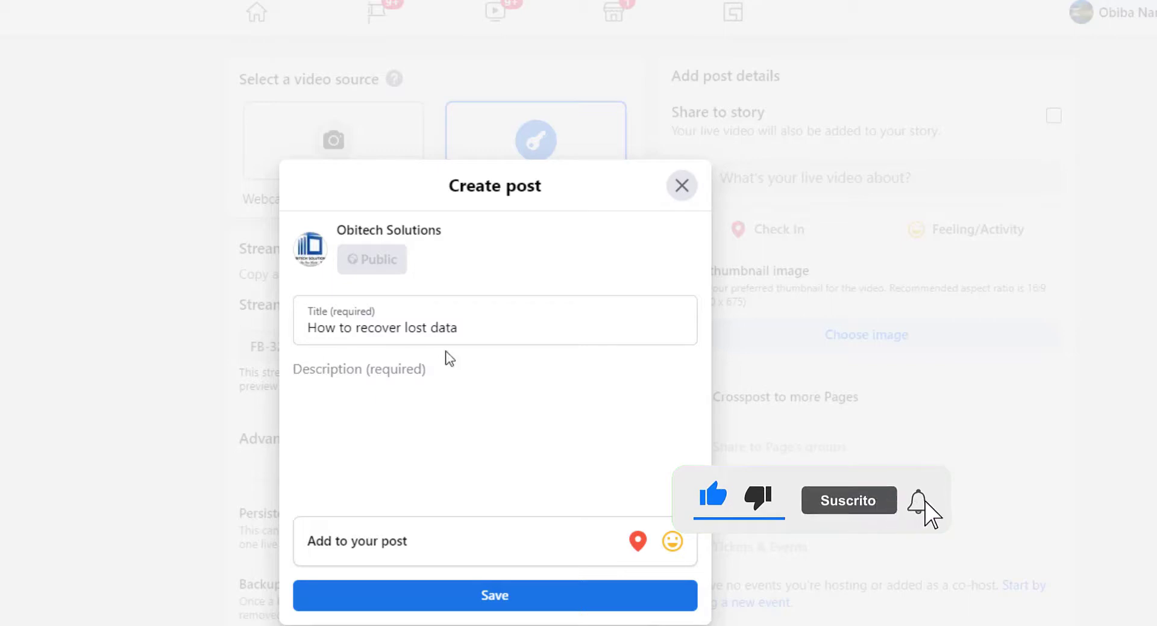
pyautogui.moveTo(475, 335); pyautogui.dragTo(306, 348)
pyautogui.click(379, 392)
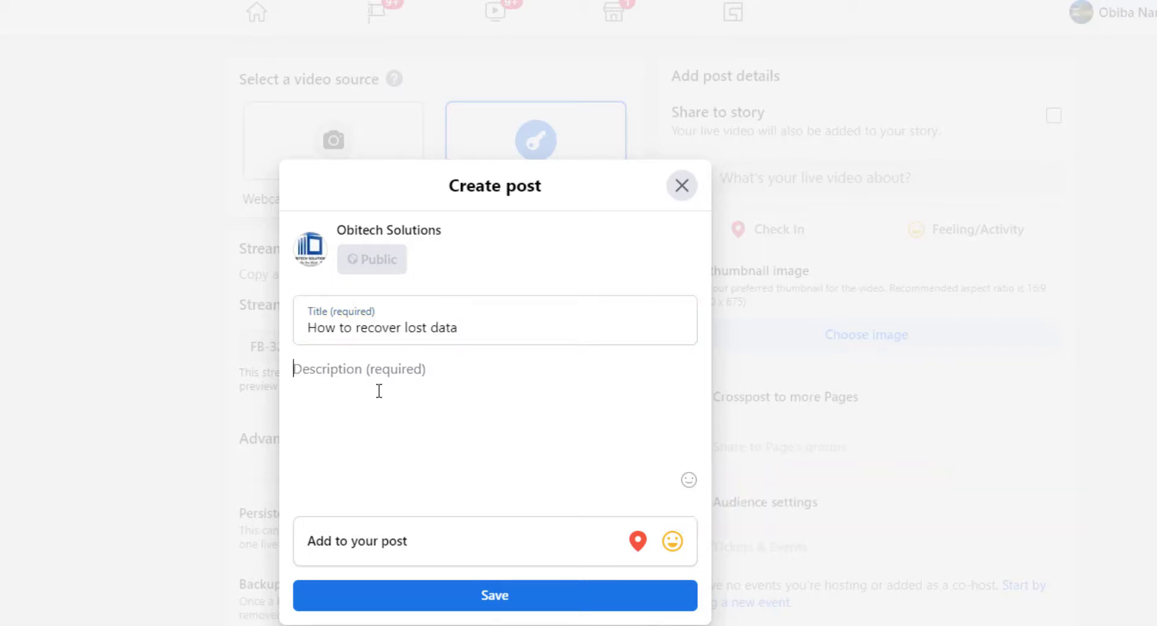
pyautogui.hotkey('ctrl', 'v')
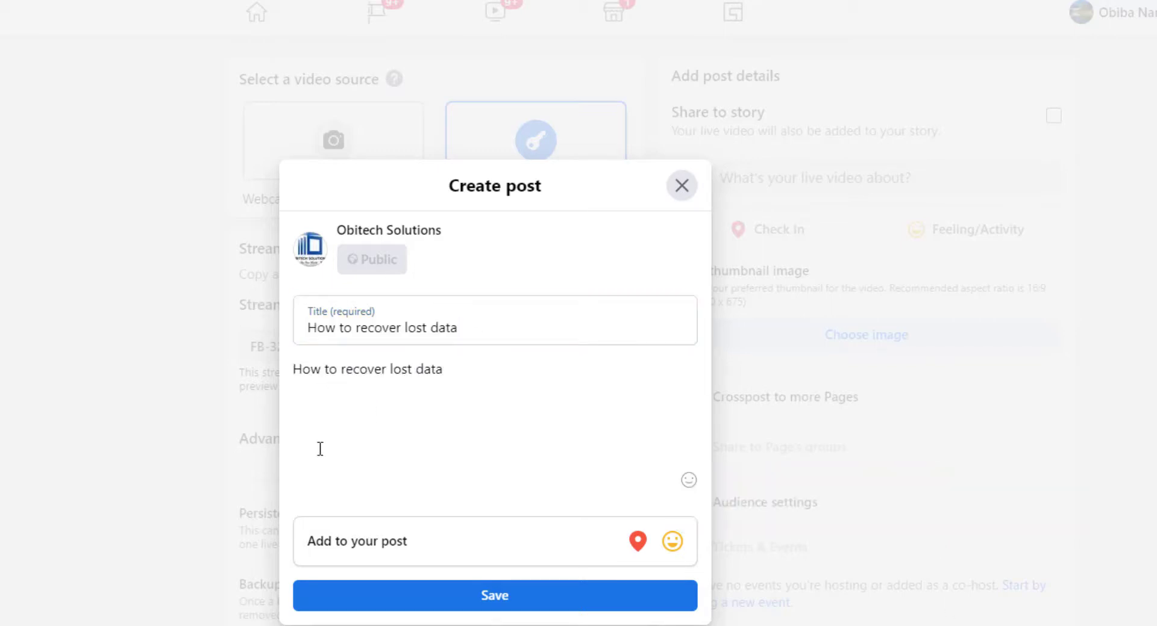
pyautogui.click(522, 607)
pyautogui.scroll(-2, 392, 509)
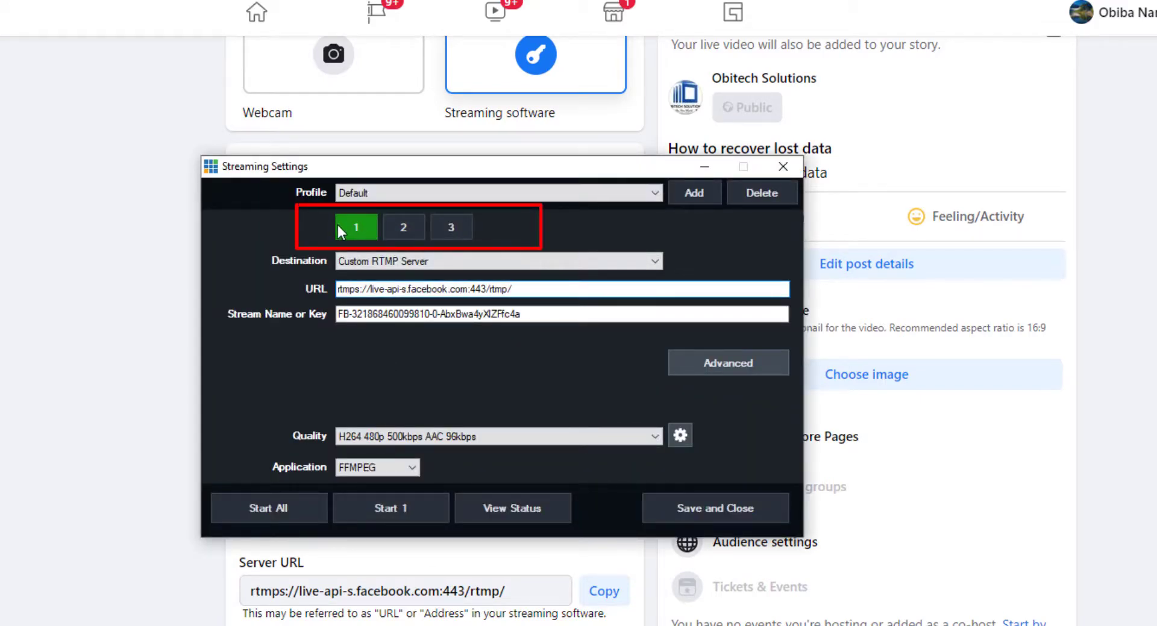
# - In vMix's streaming settings, set the destination of stream 2 to YouTube Live Stream Now
pyautogui.click(410, 227)
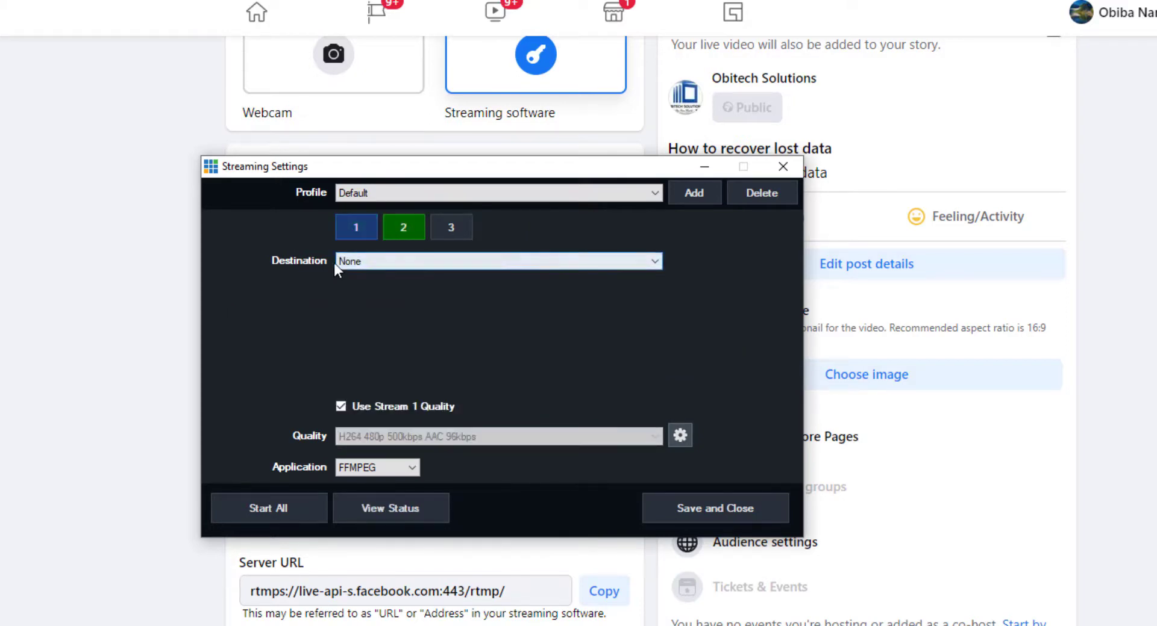
pyautogui.click(497, 262)
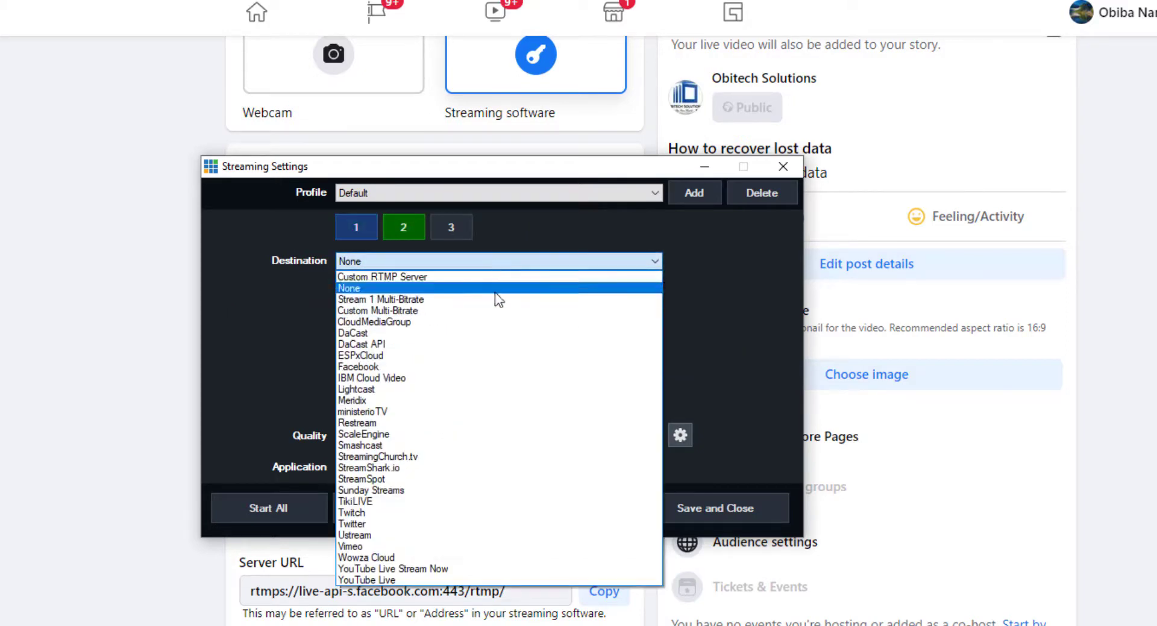
pyautogui.click(456, 569)
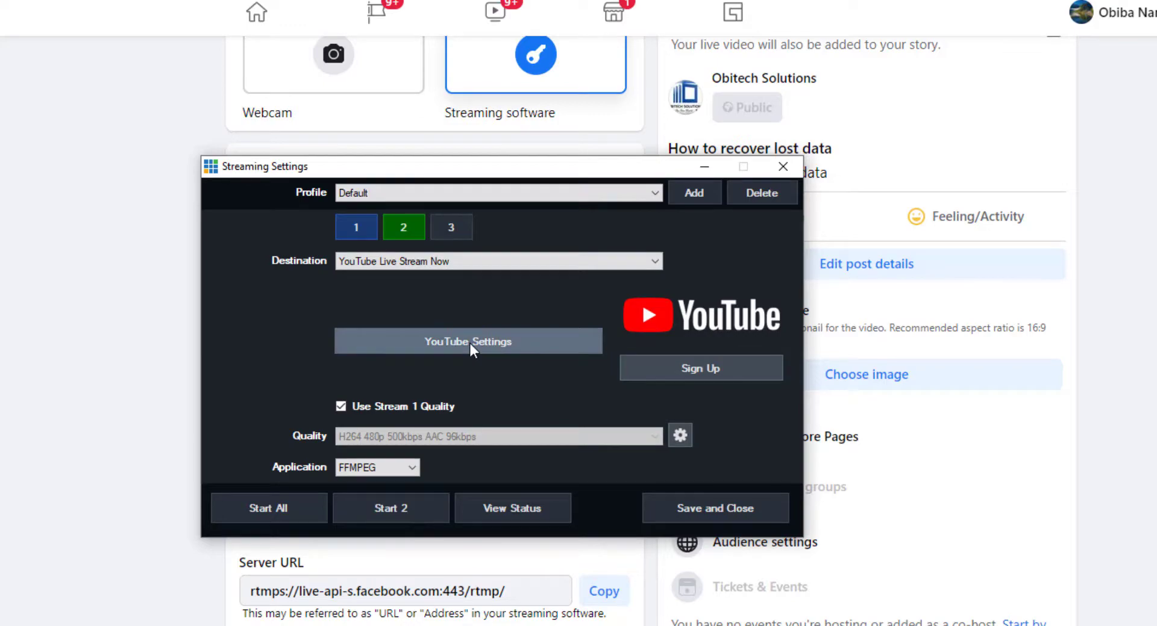
# - Log in to YouTube for stream 2 with the Google account and allow vMix to manage the YouTube account
pyautogui.click(470, 344)
pyautogui.click(648, 222)
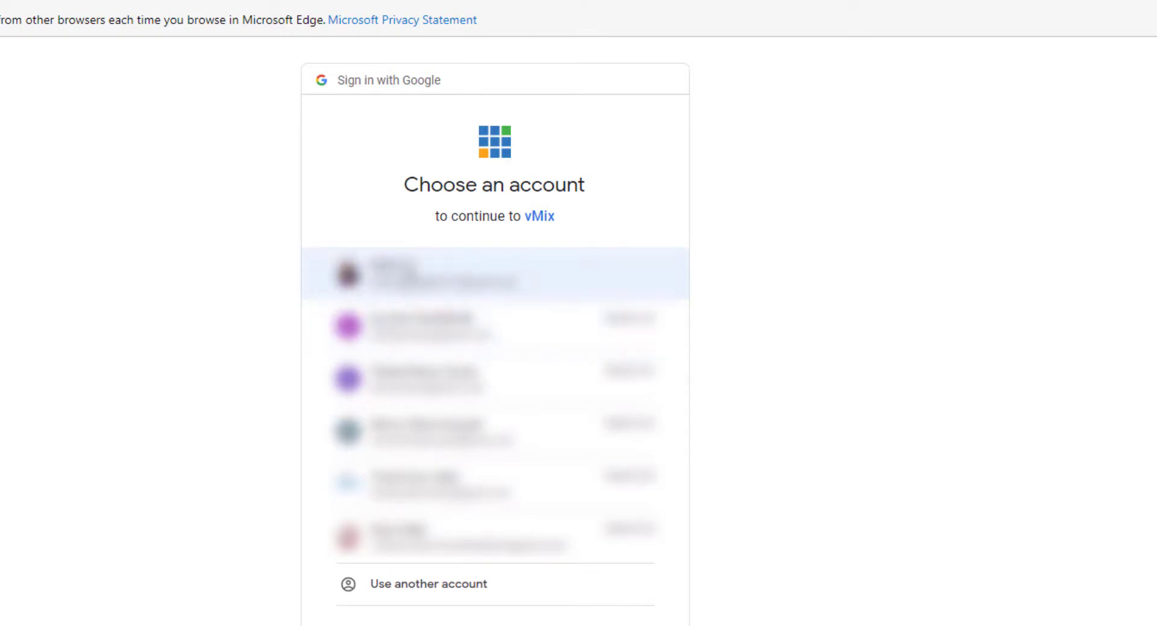
pyautogui.click(422, 274)
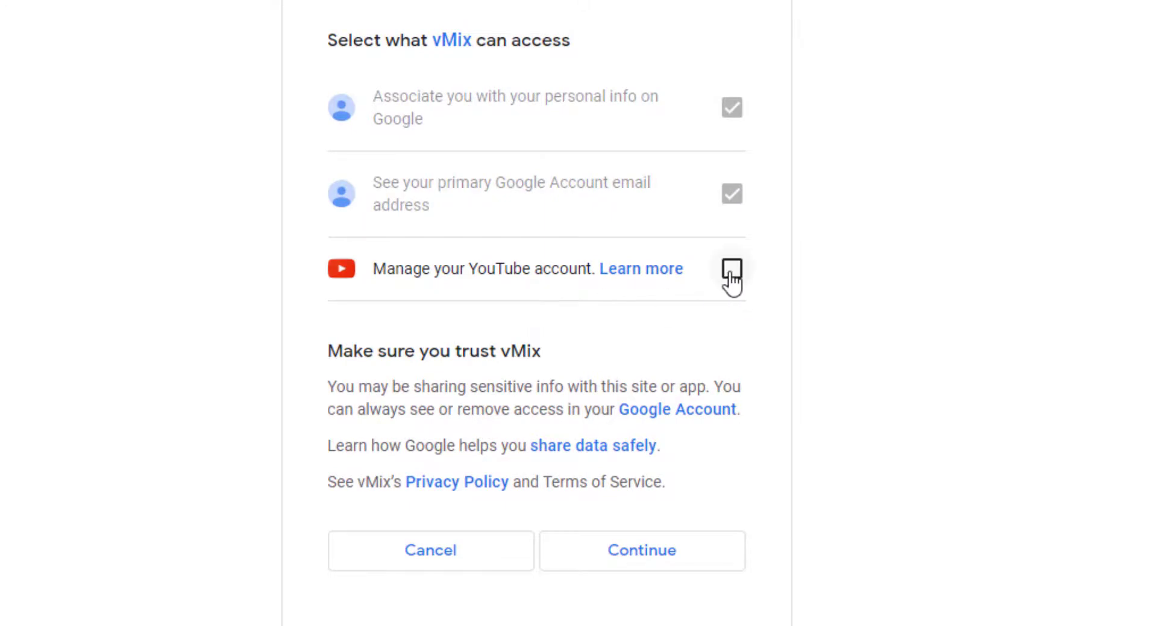
pyautogui.click(731, 274)
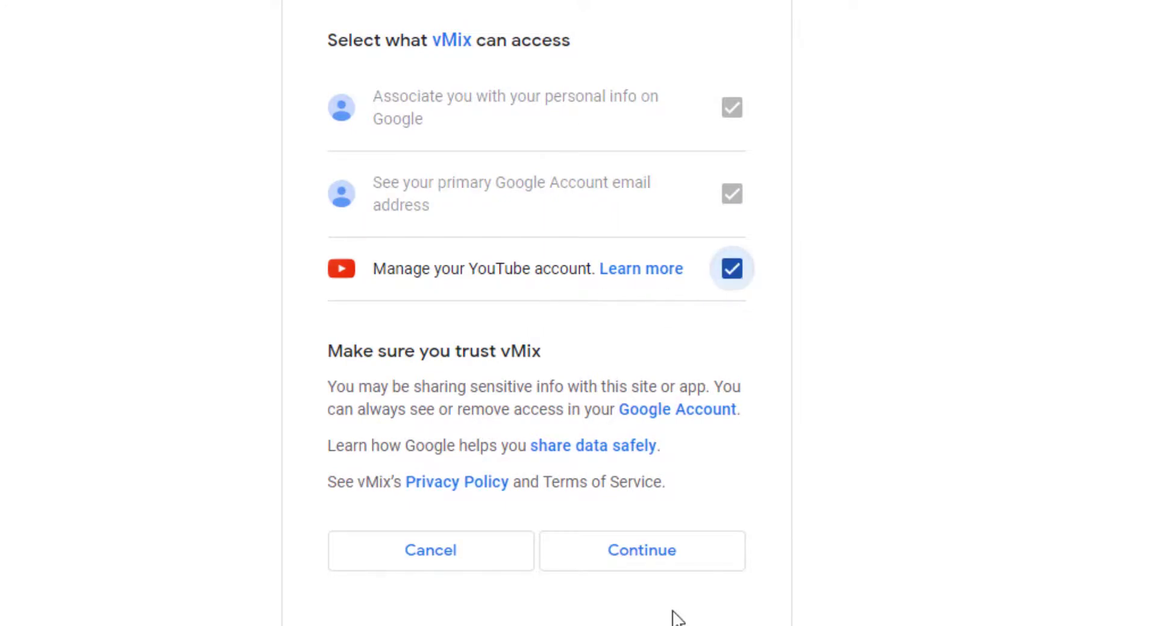
pyautogui.click(641, 550)
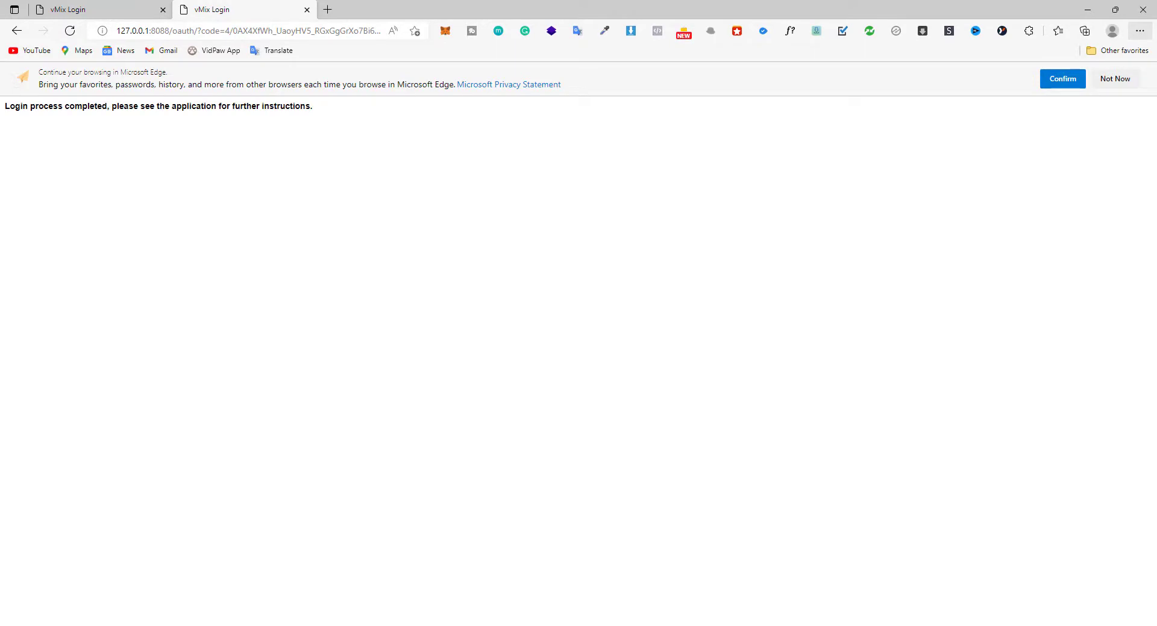
# - Return to vMix, title the YouTube stream "how to recover lost data", and save the streaming settings
pyautogui.click(582, 585)
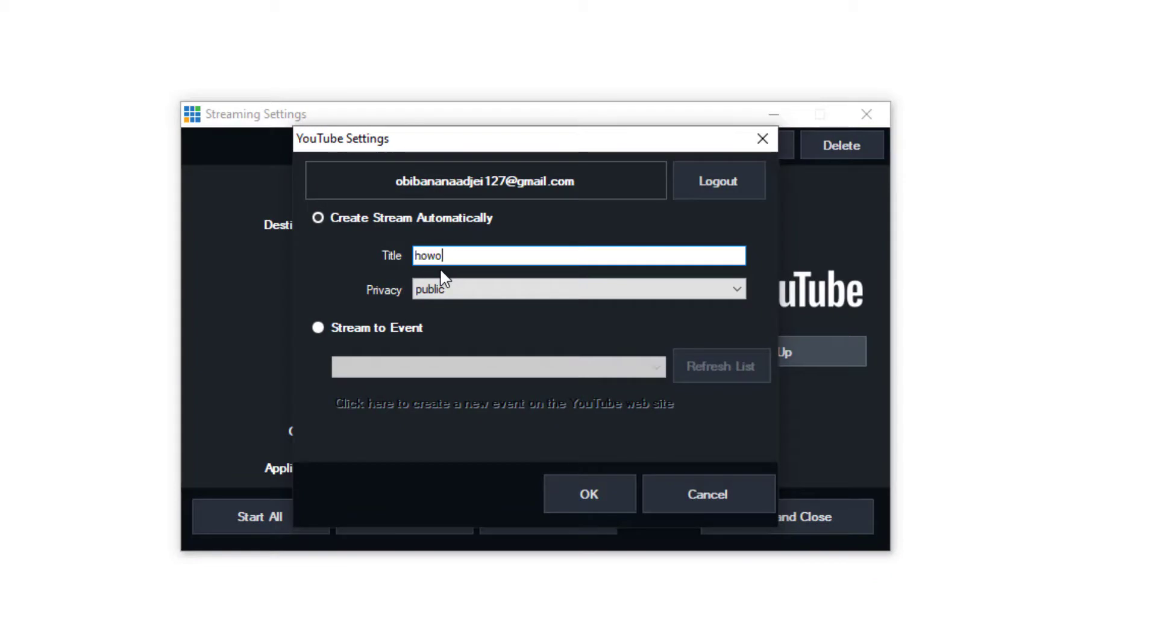
pyautogui.write('cover lost data')
pyautogui.click(596, 495)
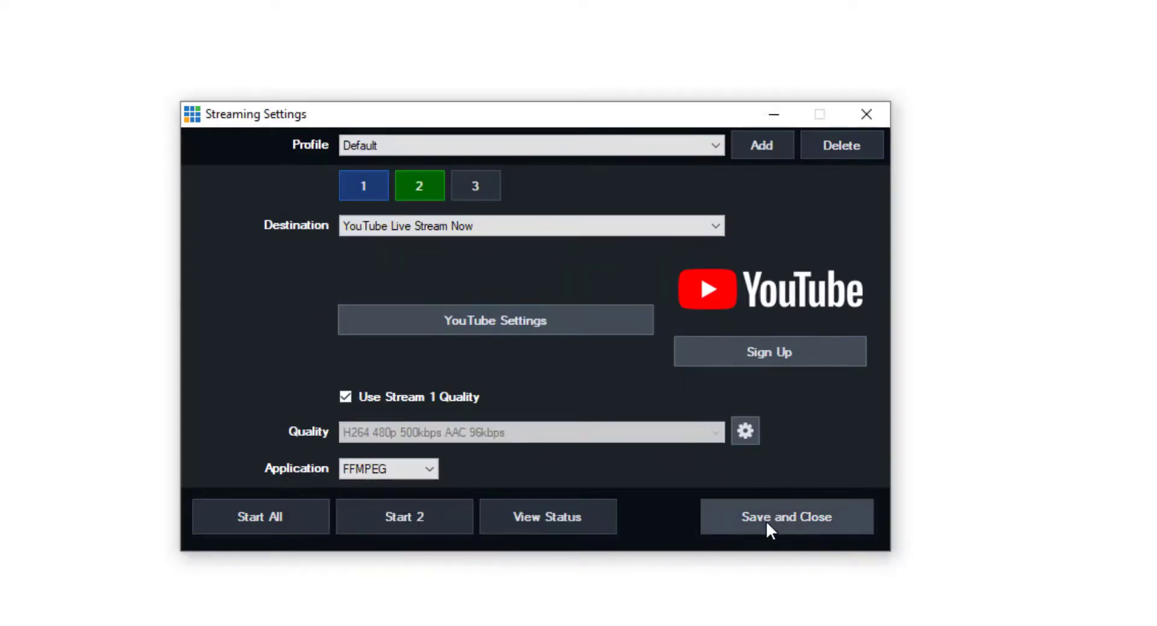
pyautogui.click(780, 530)
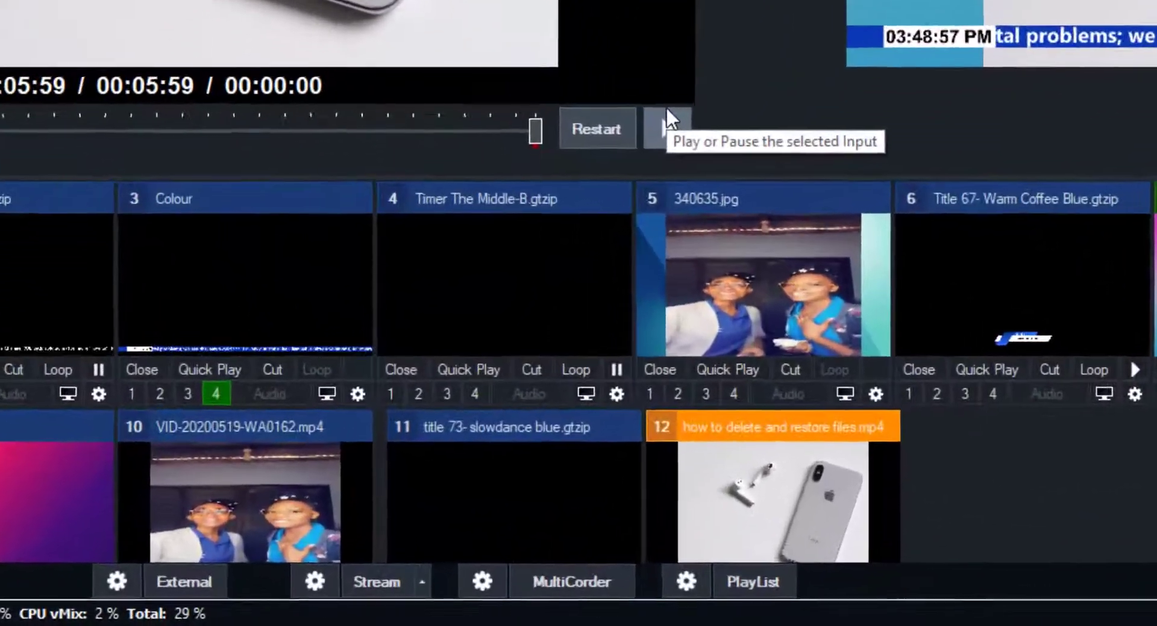
# - Play the input "how to delete and restore files.mp4" and start all streams
pyautogui.click(544, 349)
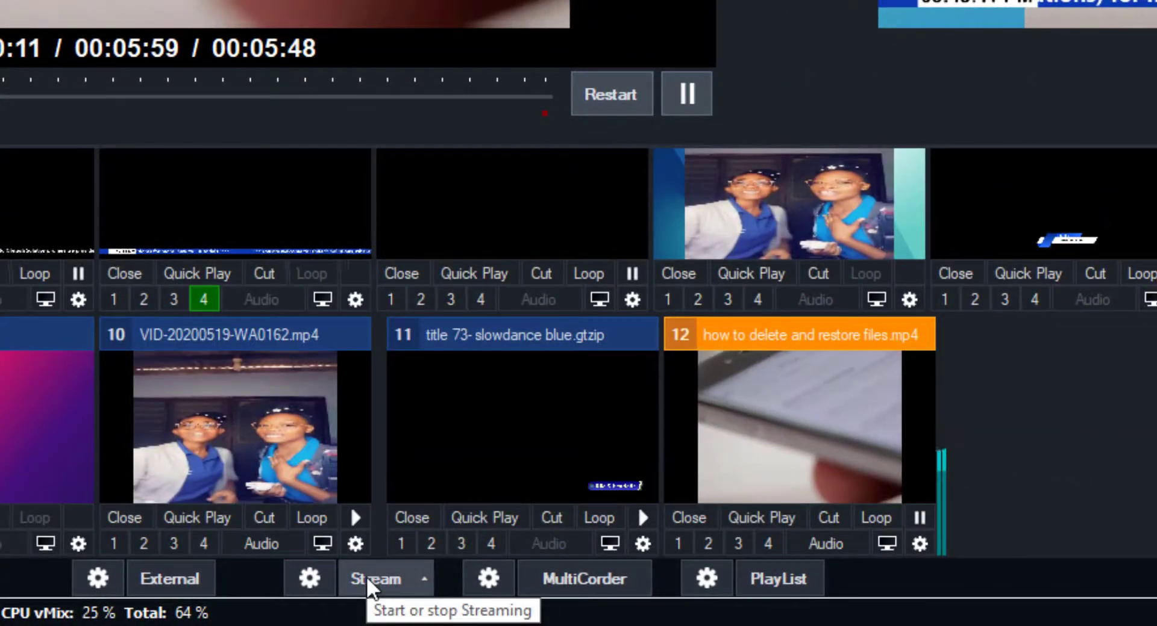
pyautogui.click(425, 586)
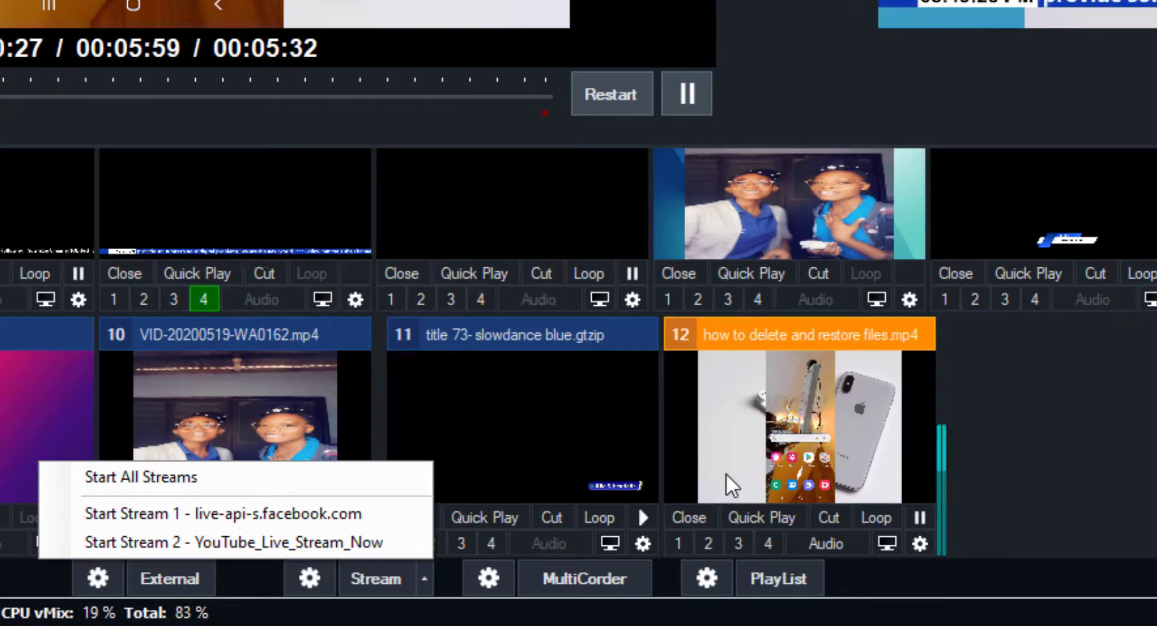
pyautogui.click(153, 483)
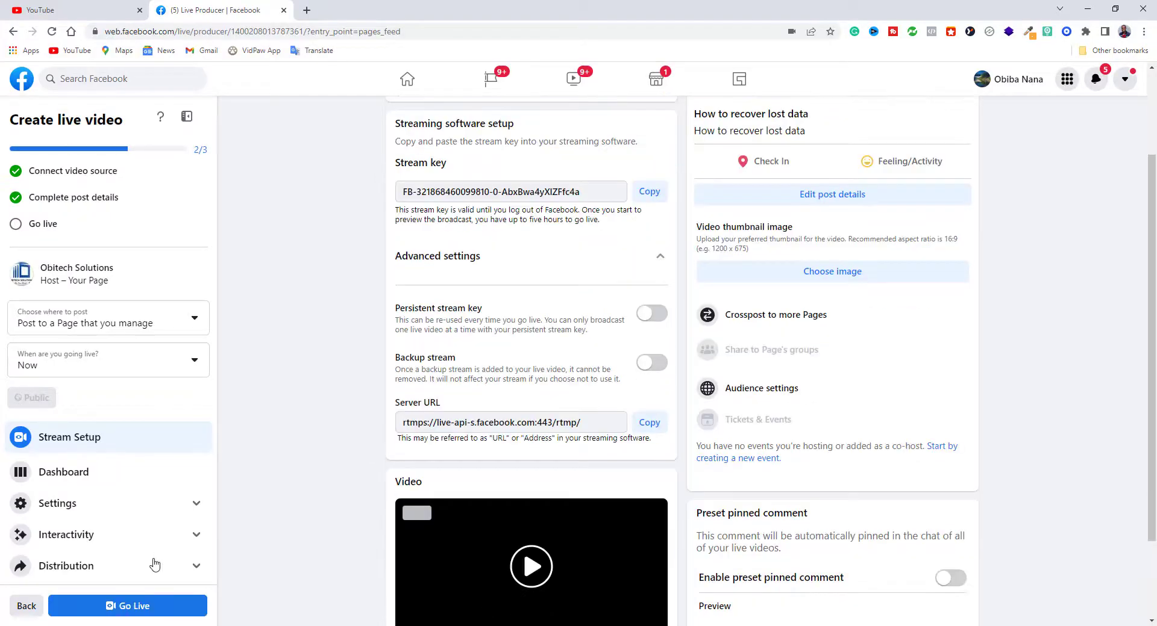
# - In Facebook's Live Producer, play the incoming video preview to check the stream from vMix
pyautogui.scroll(-3, 151, 584)
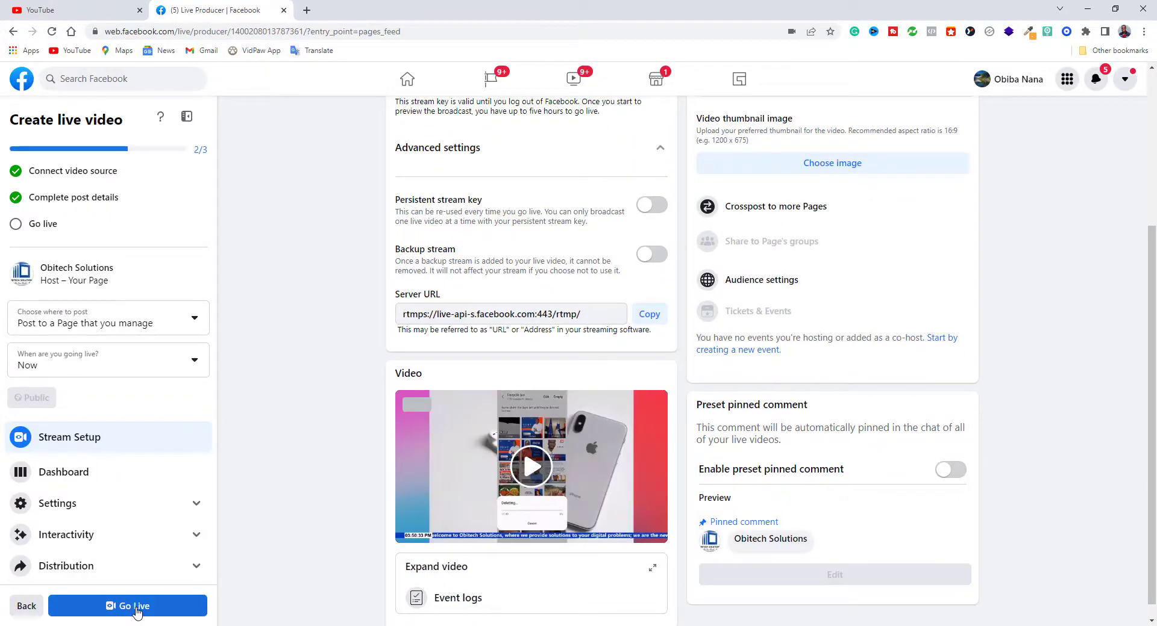
pyautogui.click(538, 475)
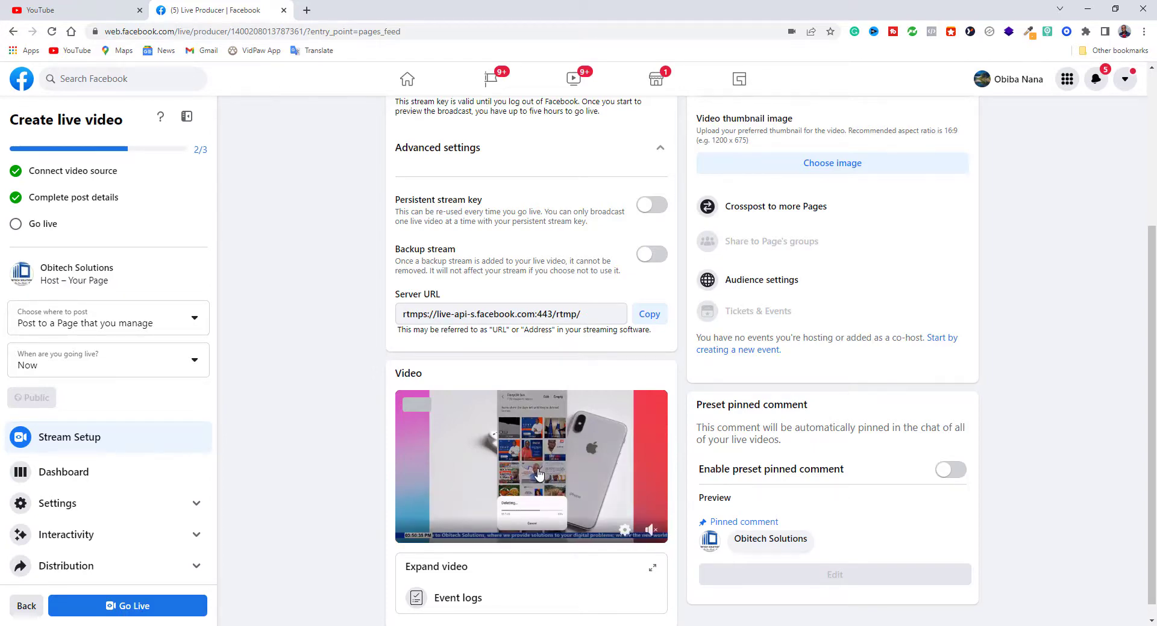